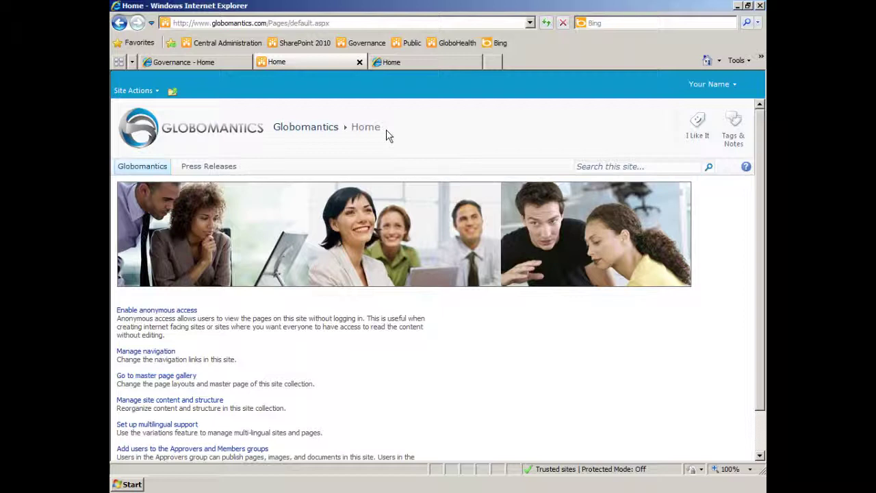
# Open the Globomantics Site Settings page and scroll down to Site Collection Administration
pyautogui.click(143, 94)
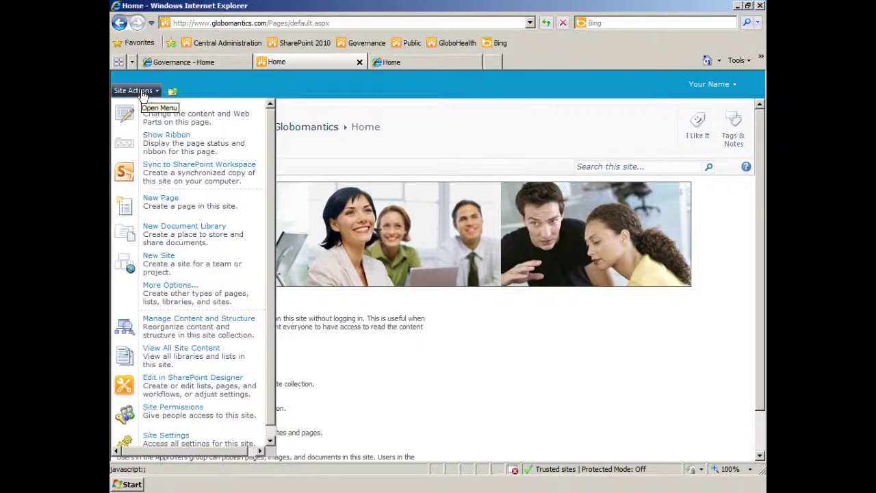
pyautogui.click(180, 429)
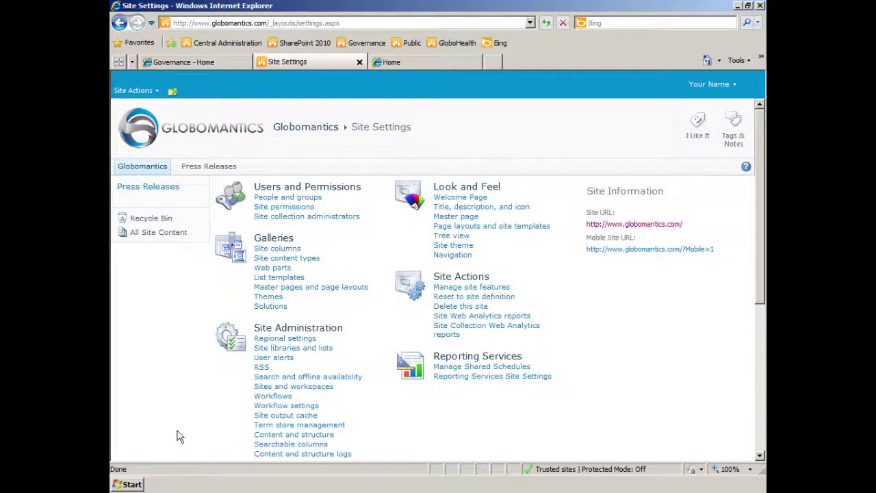
pyautogui.scroll(-7, 179, 436)
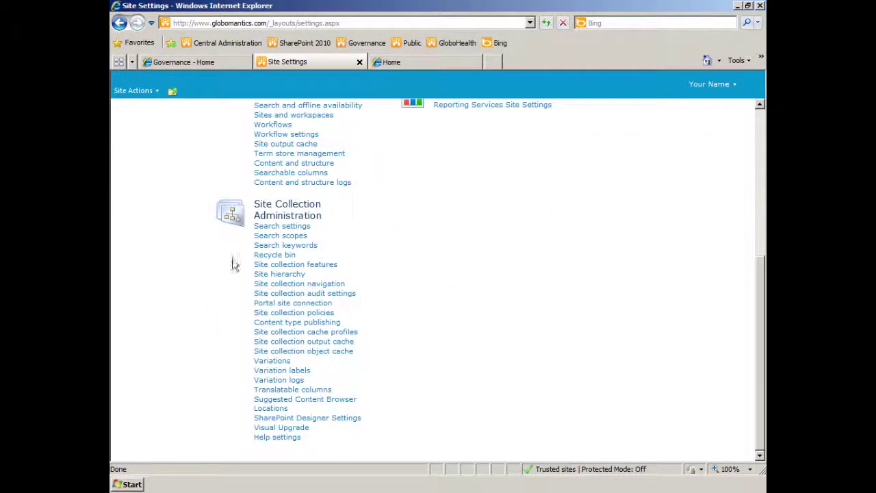
# Highlight the Site Collection Administration heading, then the cache profiles and output cache links
pyautogui.moveTo(254, 200); pyautogui.dragTo(336, 219)
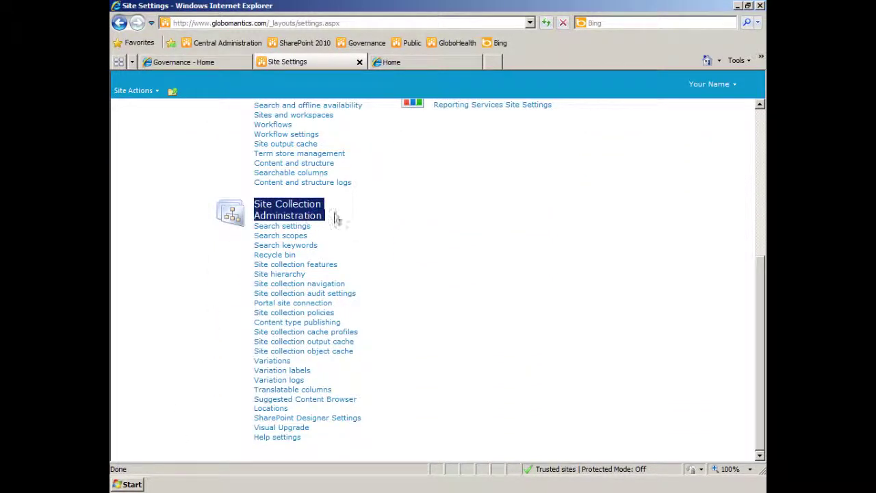
pyautogui.click(387, 281)
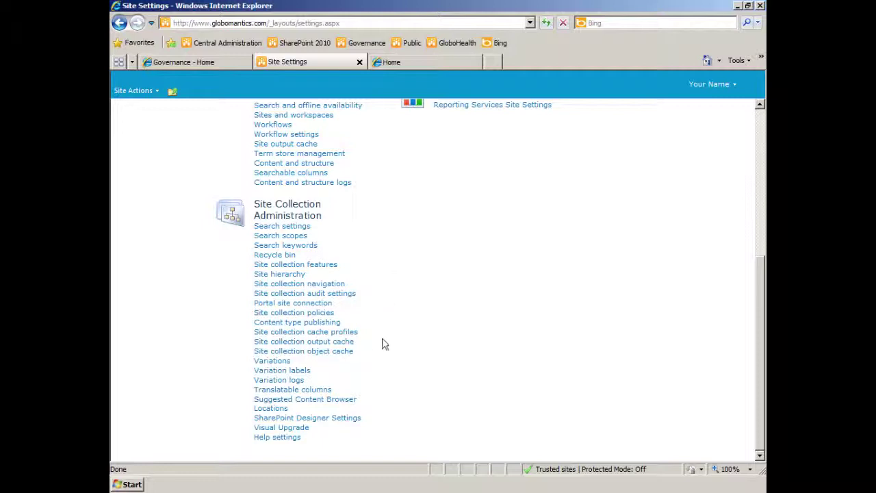
pyautogui.moveTo(368, 350); pyautogui.dragTo(255, 201)
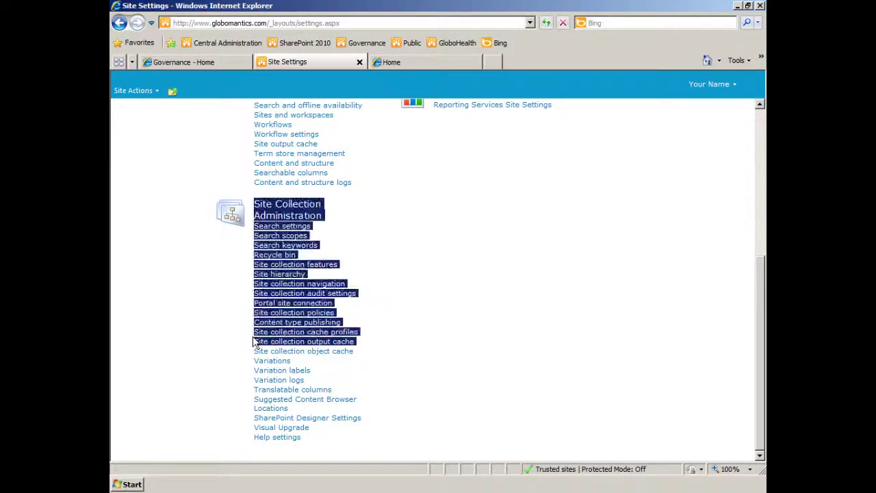
pyautogui.moveTo(254, 342); pyautogui.dragTo(257, 336)
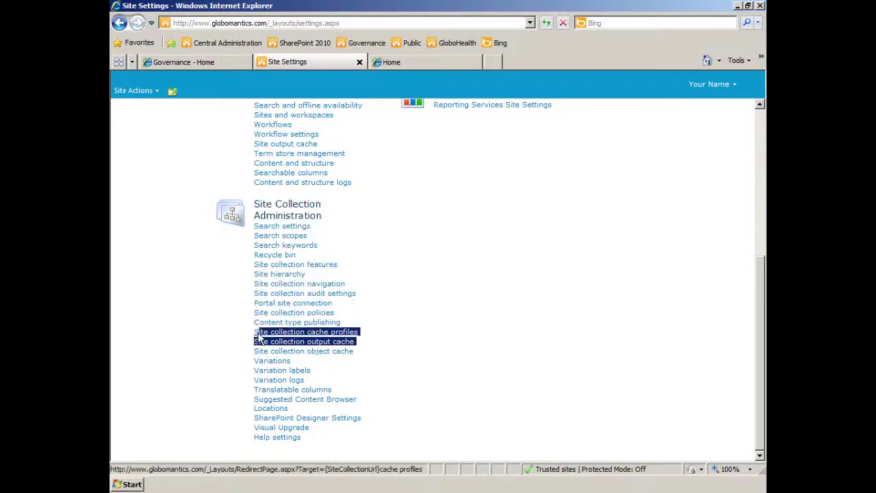
# In Cache Profiles, view the Disabled profile, then Public Internet (Purely Anonymous): duration 180, varying by Browser
pyautogui.click(408, 335)
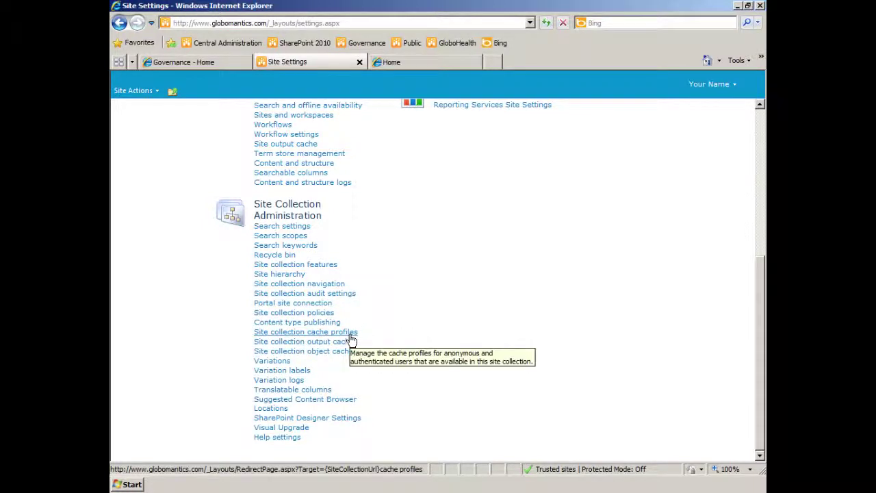
pyautogui.click(351, 333)
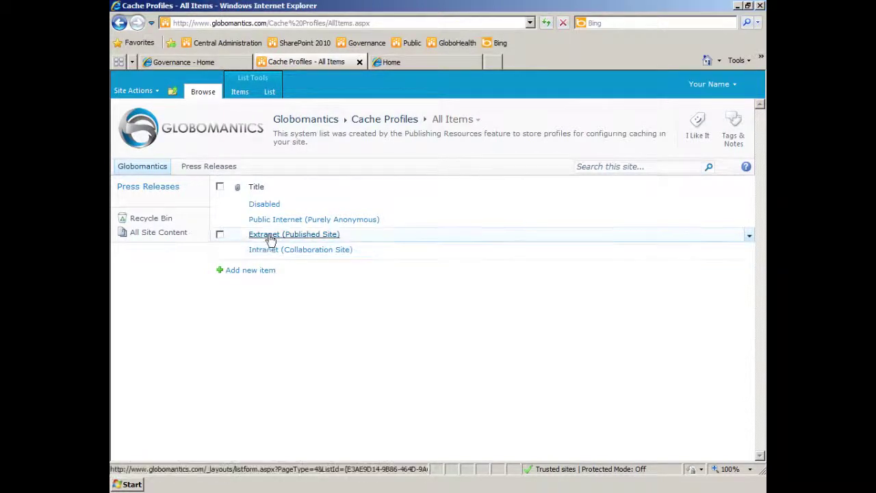
pyautogui.click(267, 204)
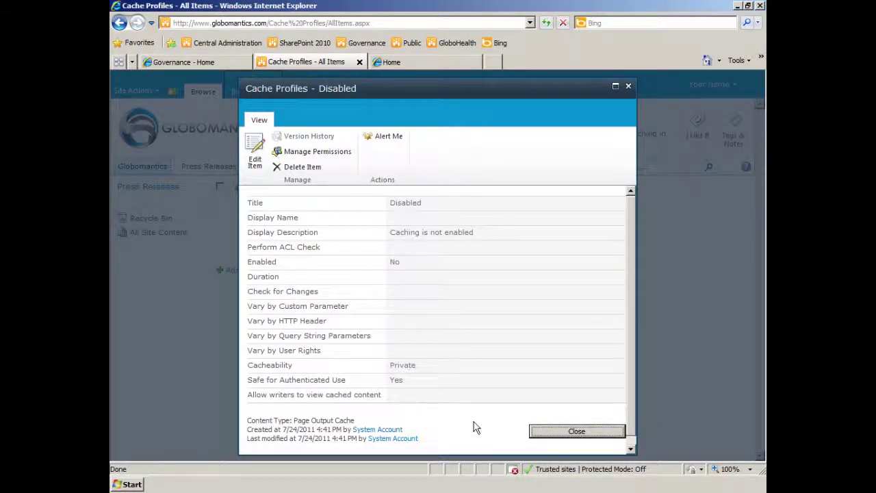
pyautogui.click(544, 436)
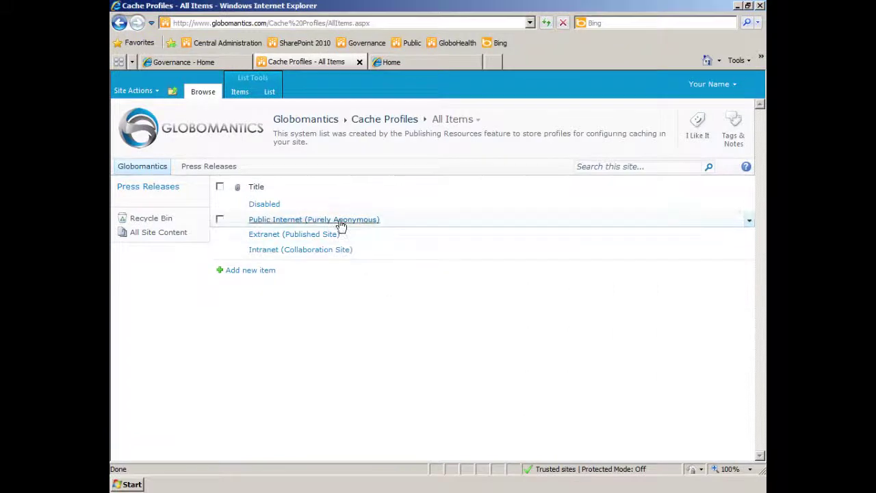
pyautogui.click(340, 220)
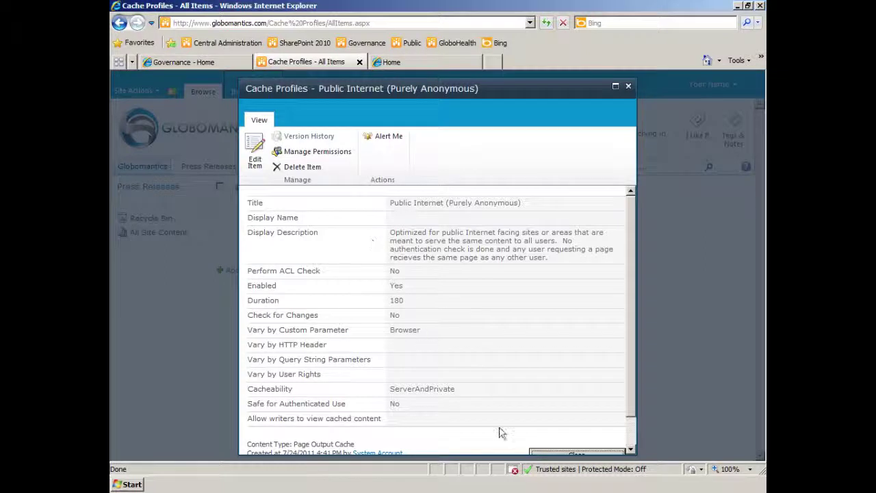
pyautogui.click(562, 454)
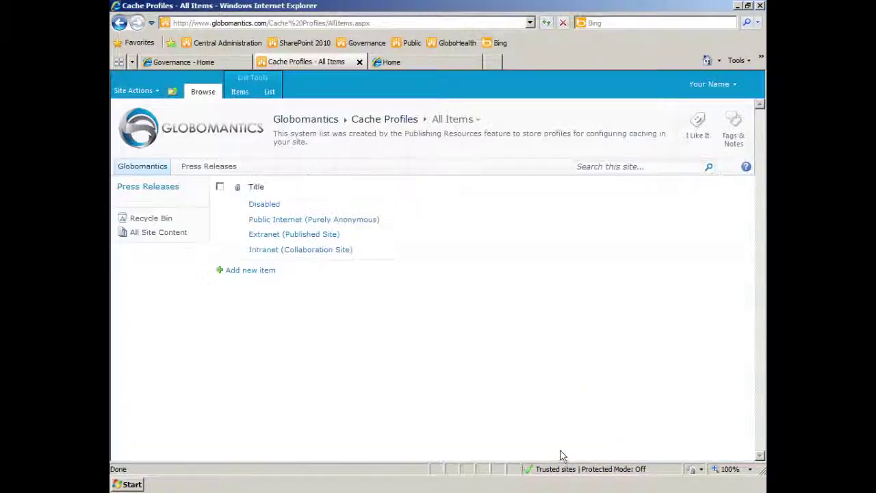
pyautogui.click(312, 235)
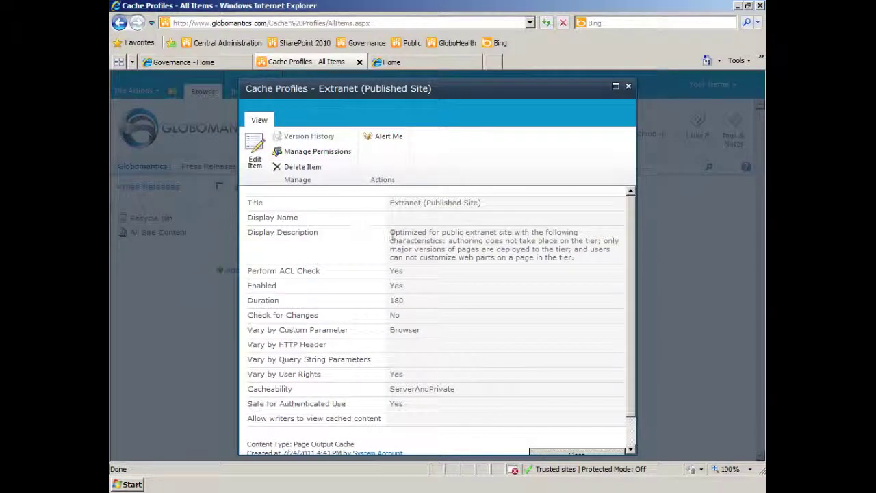
pyautogui.doubleClick(465, 241)
pyautogui.moveTo(483, 241); pyautogui.dragTo(594, 241)
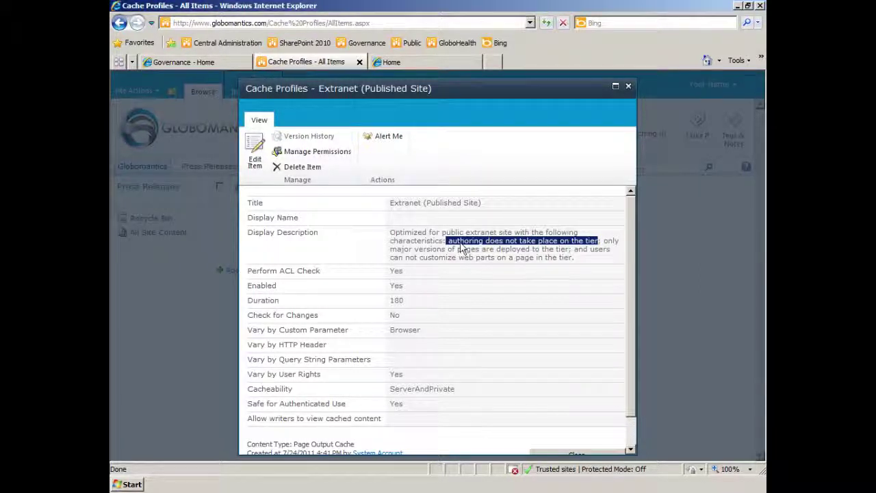
pyautogui.click(628, 88)
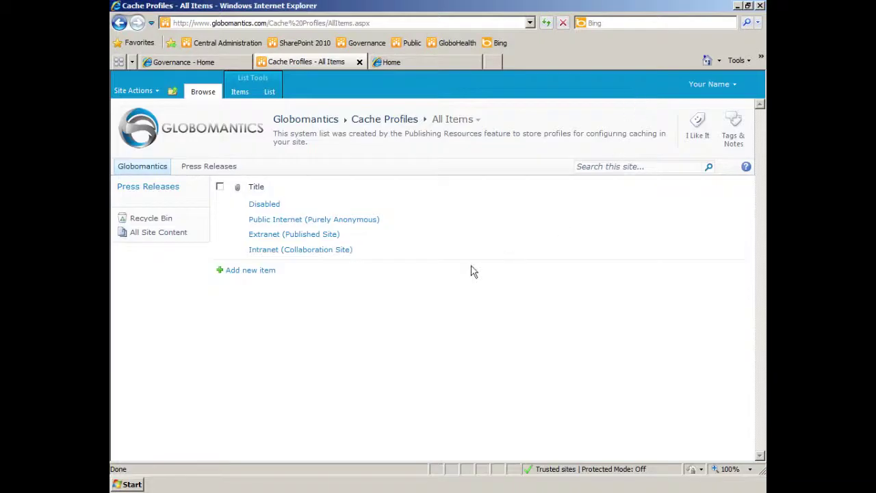
pyautogui.click(309, 252)
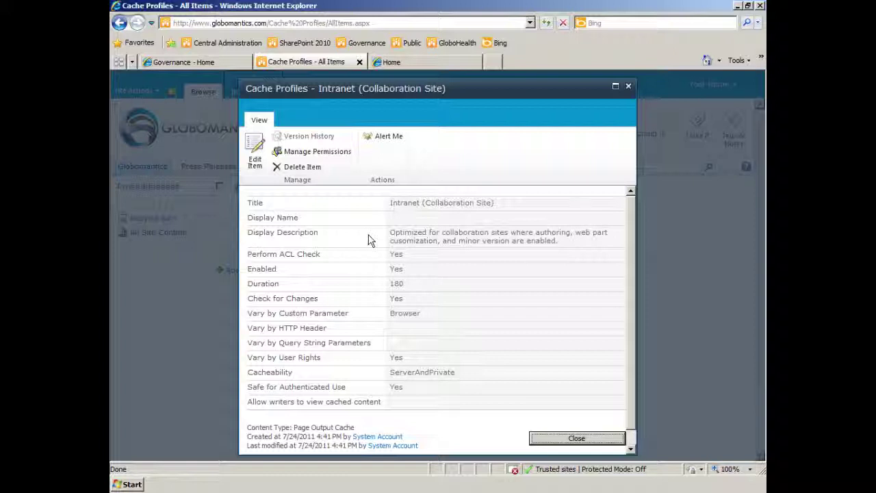
pyautogui.click(541, 440)
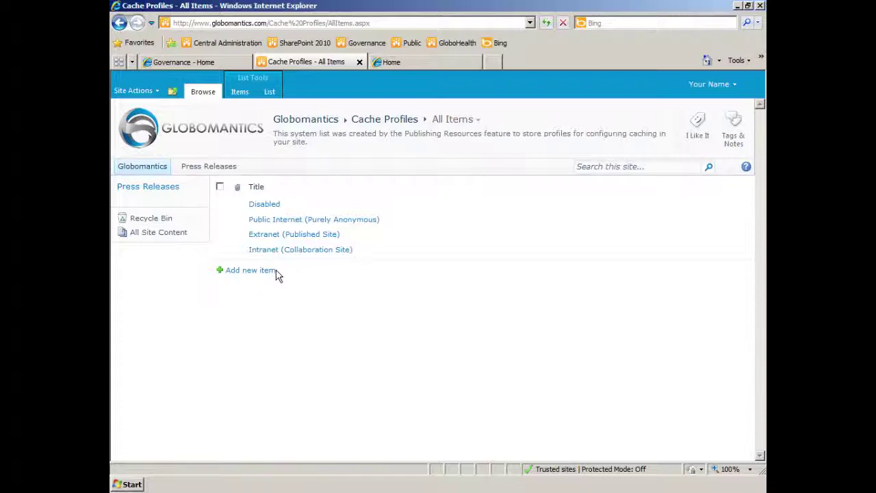
pyautogui.click(133, 90)
# Go to Site Settings and open the Site collection output cache settings page
pyautogui.click(199, 408)
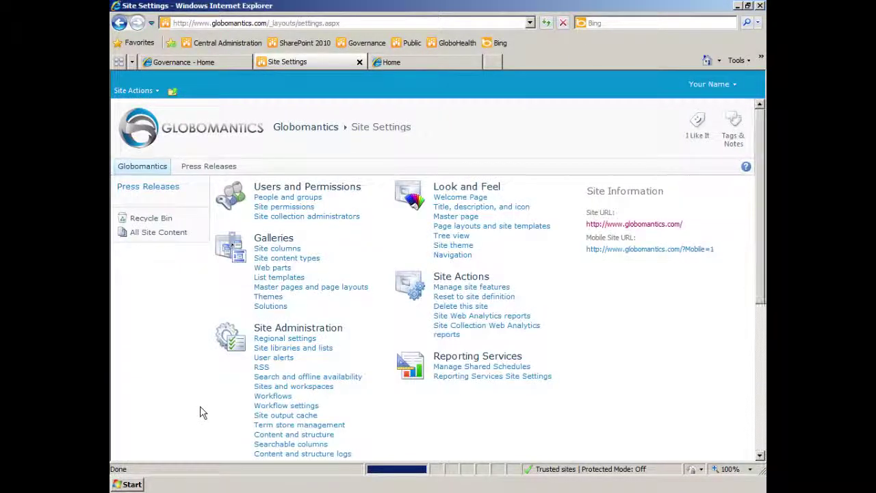
pyautogui.scroll(-10, 202, 410)
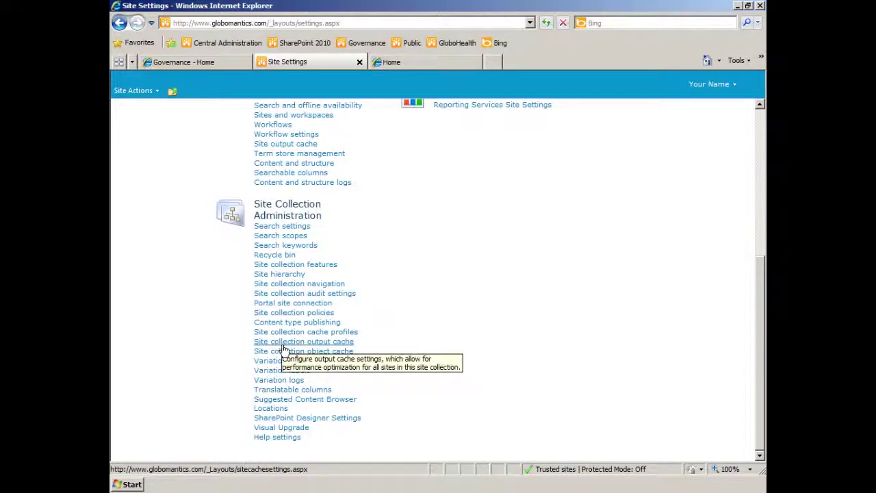
pyautogui.click(283, 346)
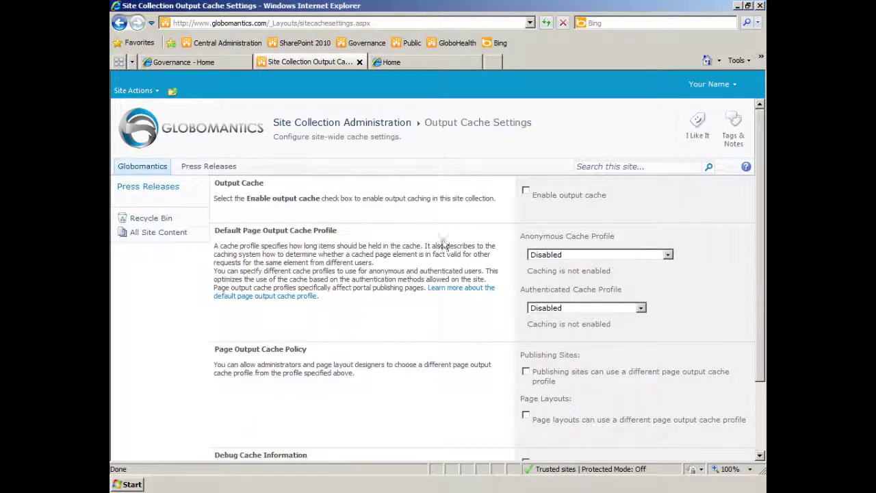
# Enable output cache with Public Internet (Purely Anonymous) for anonymous, Intranet (Collaboration Site) for authenticated users
pyautogui.click(526, 191)
pyautogui.click(587, 254)
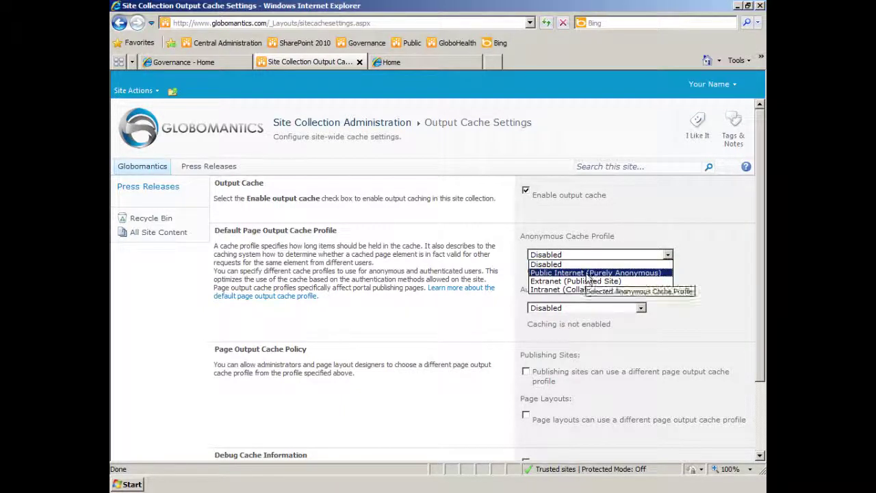
pyautogui.click(588, 274)
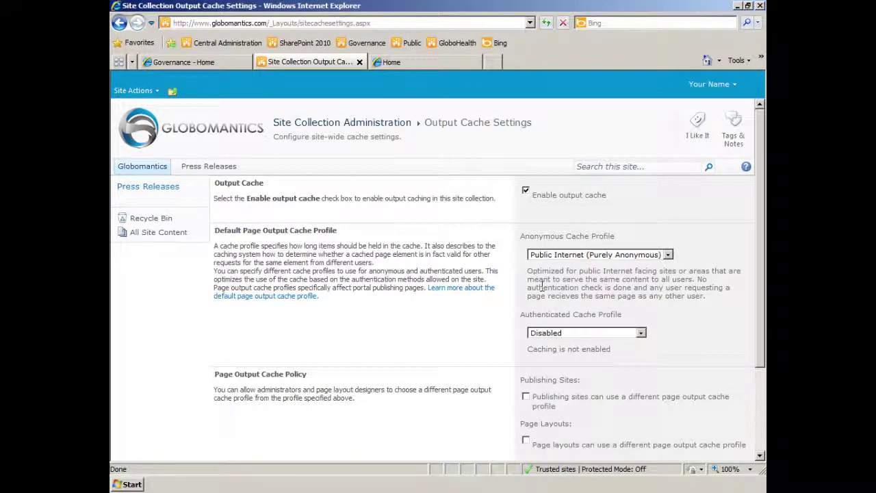
pyautogui.click(585, 334)
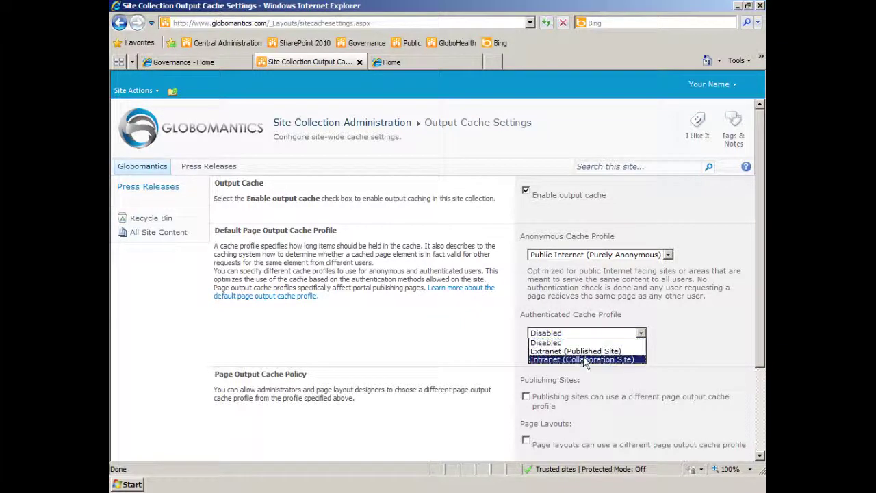
pyautogui.click(586, 360)
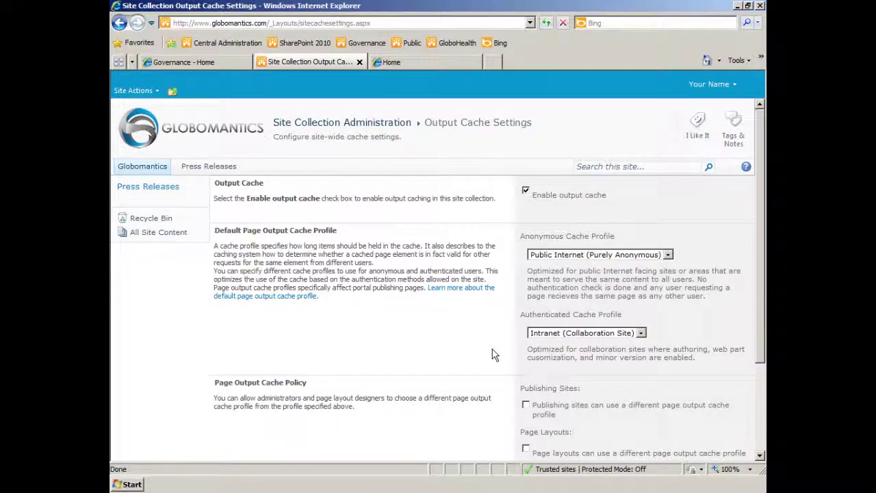
pyautogui.scroll(-3, 492, 351)
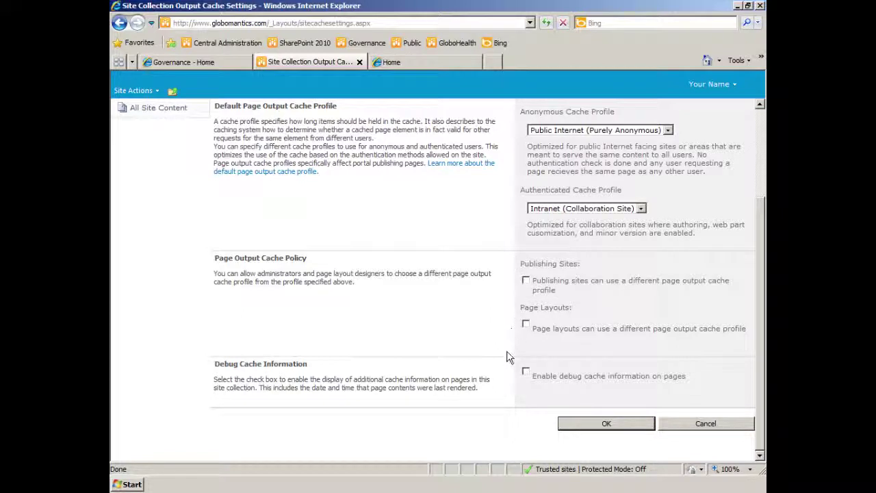
# Save the output cache settings with OK and return via the Globomantics breadcrumb
pyautogui.click(569, 426)
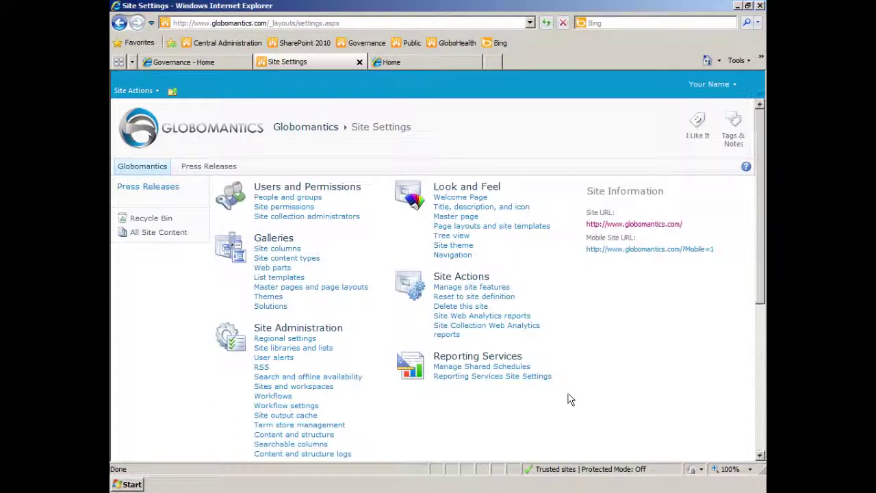
pyautogui.click(327, 134)
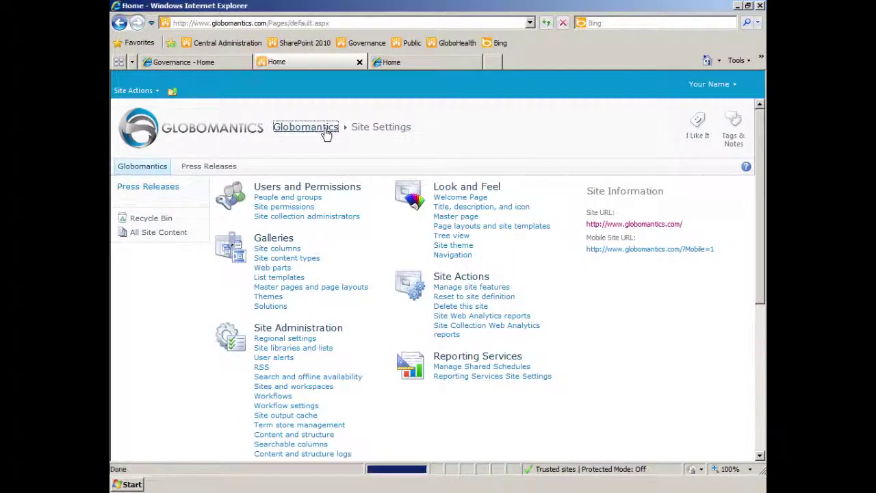